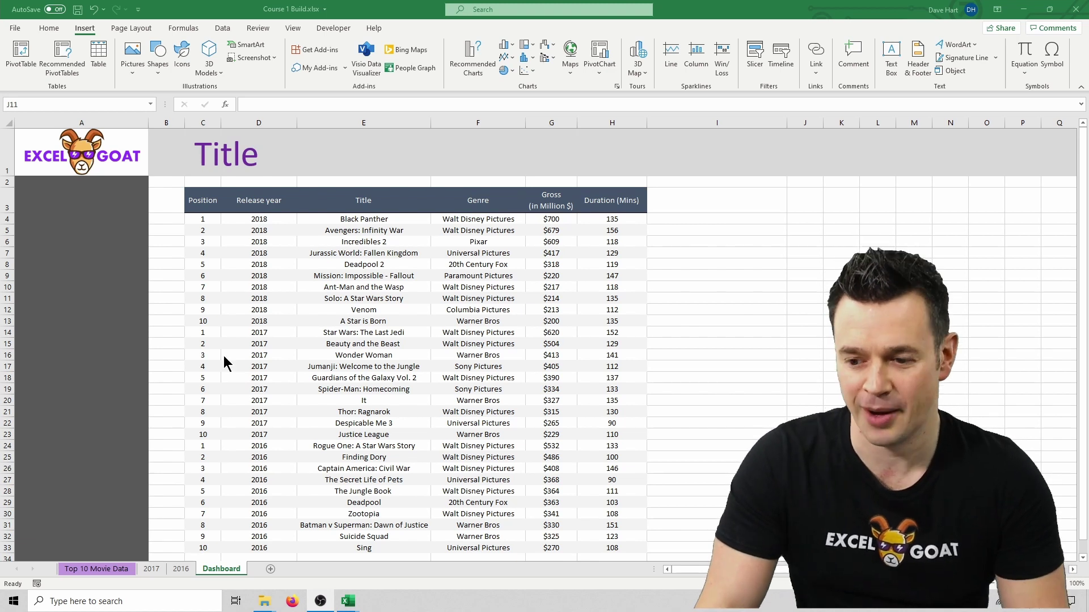
- Group the Top 10 Movie Data, 2017 and 2016 sheet tabs and hide them together
click(112, 567)
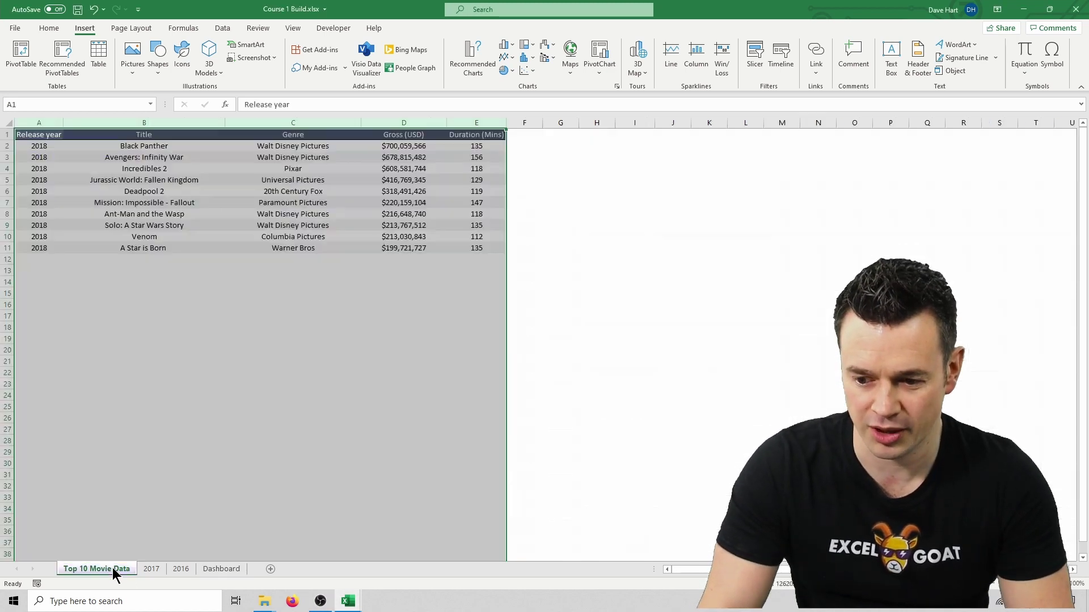
click(152, 569)
click(180, 568)
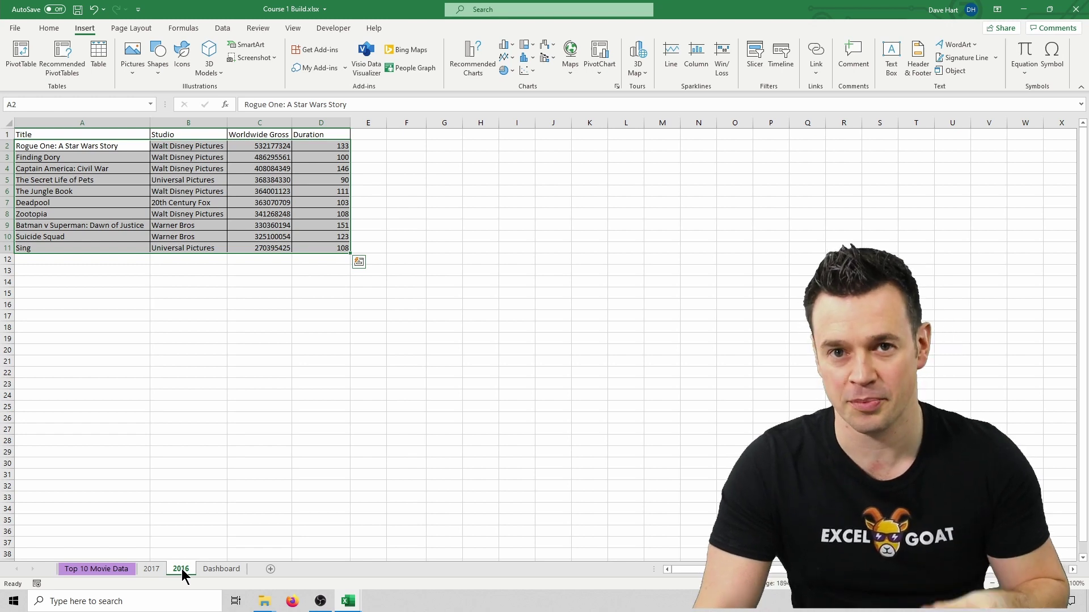
click(121, 569)
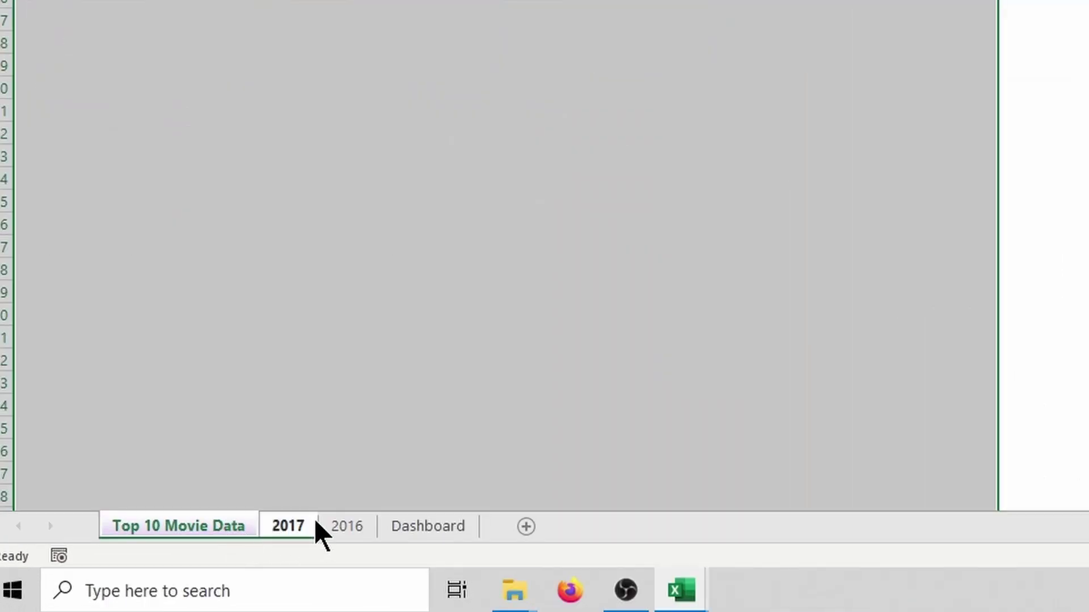
right_click(345, 531)
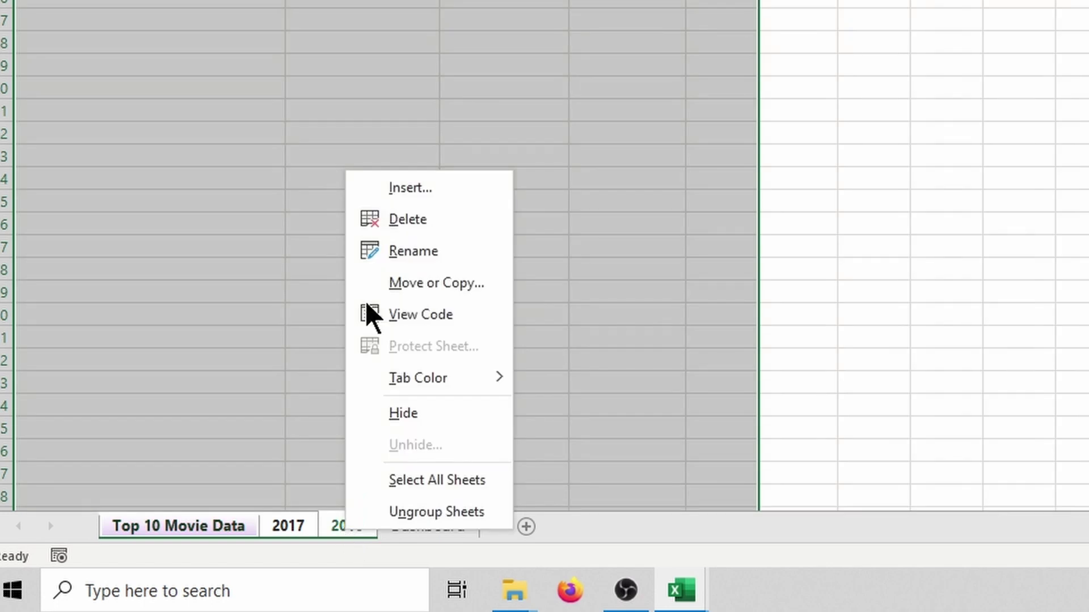
click(422, 411)
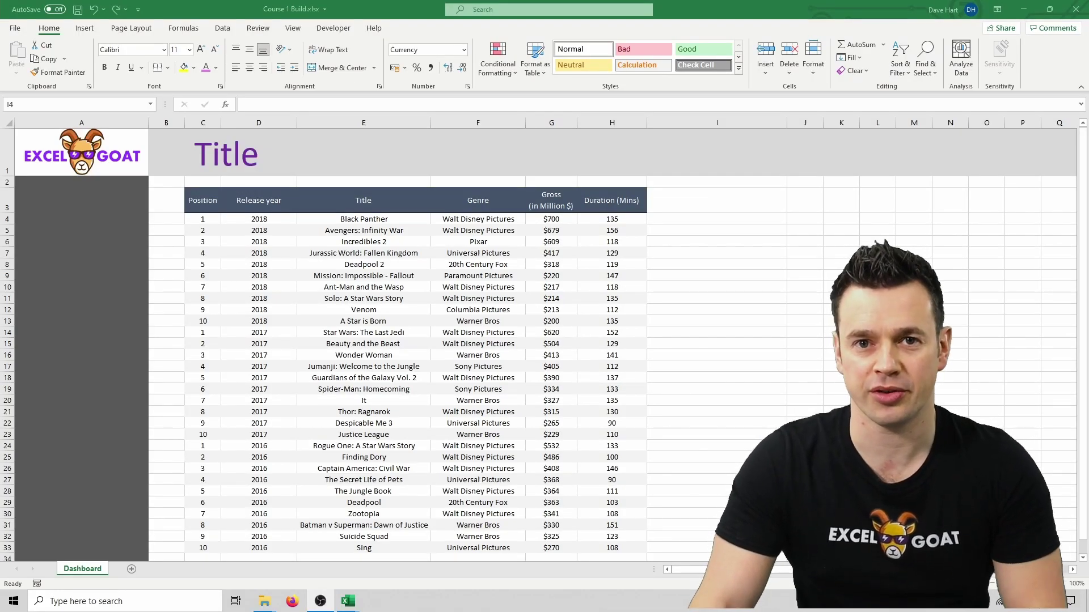
- Replace the 'Title' placeholder with 'Top 10 Movie Data' and shrink it from 48 to 40 pt
drag(194, 154, 268, 152)
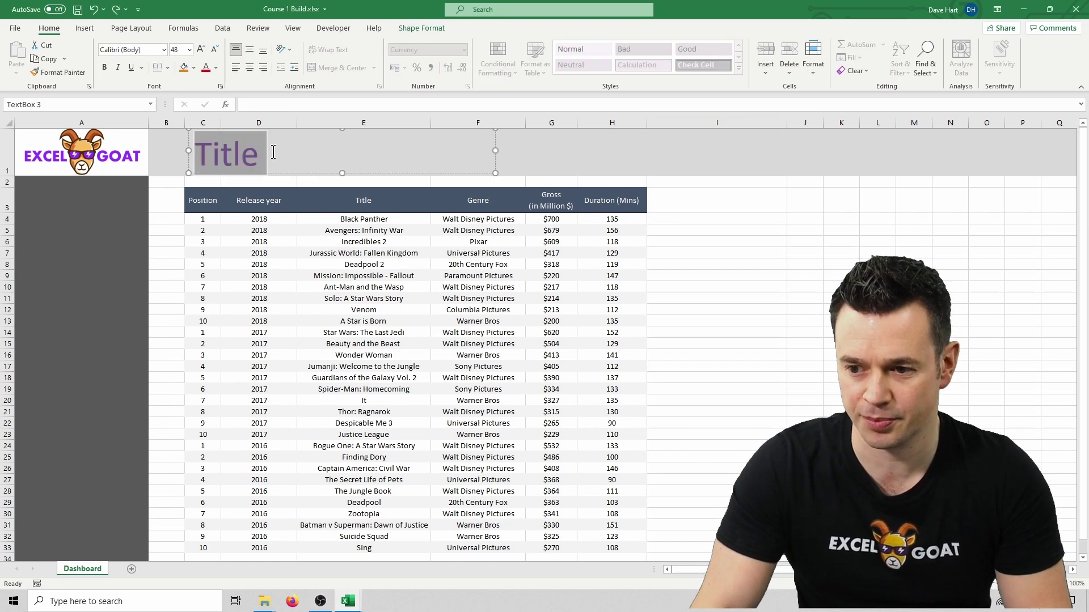
text(Top 10)
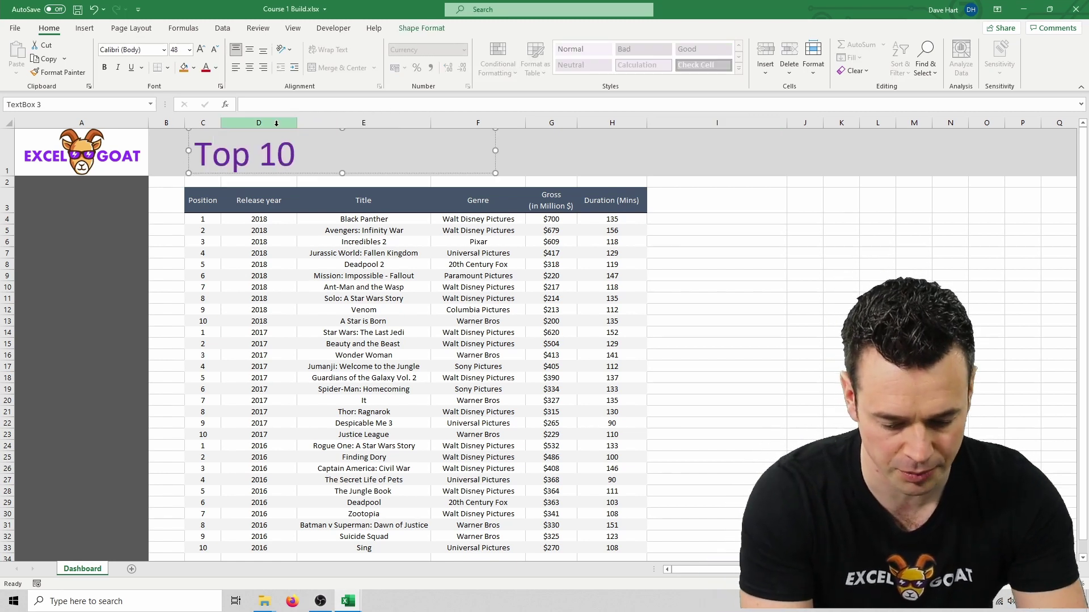
text( Movie Data)
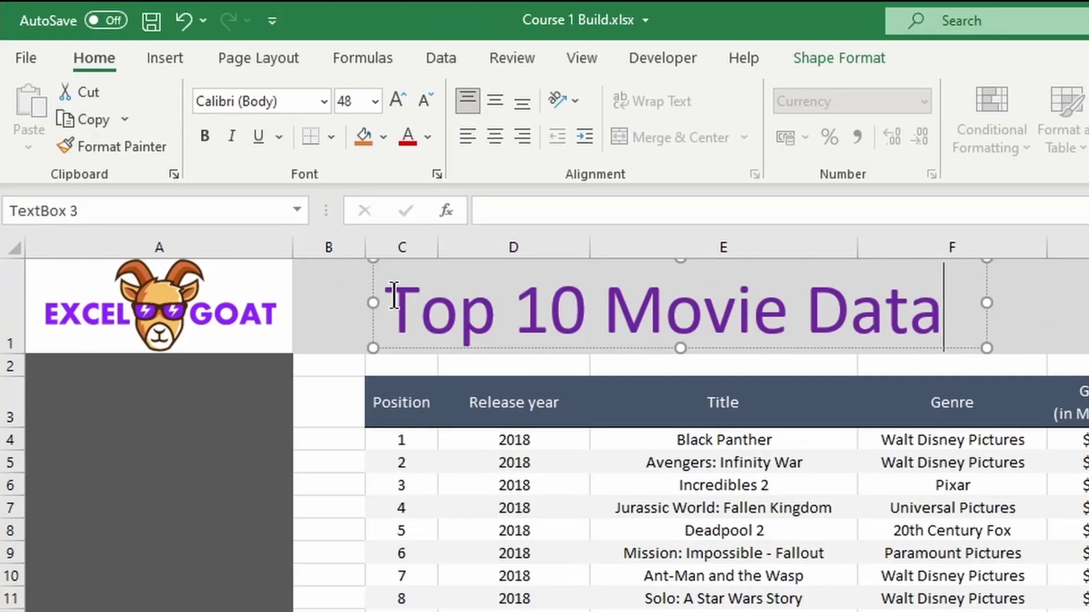
drag(195, 142, 390, 129)
drag(777, 262, 941, 306)
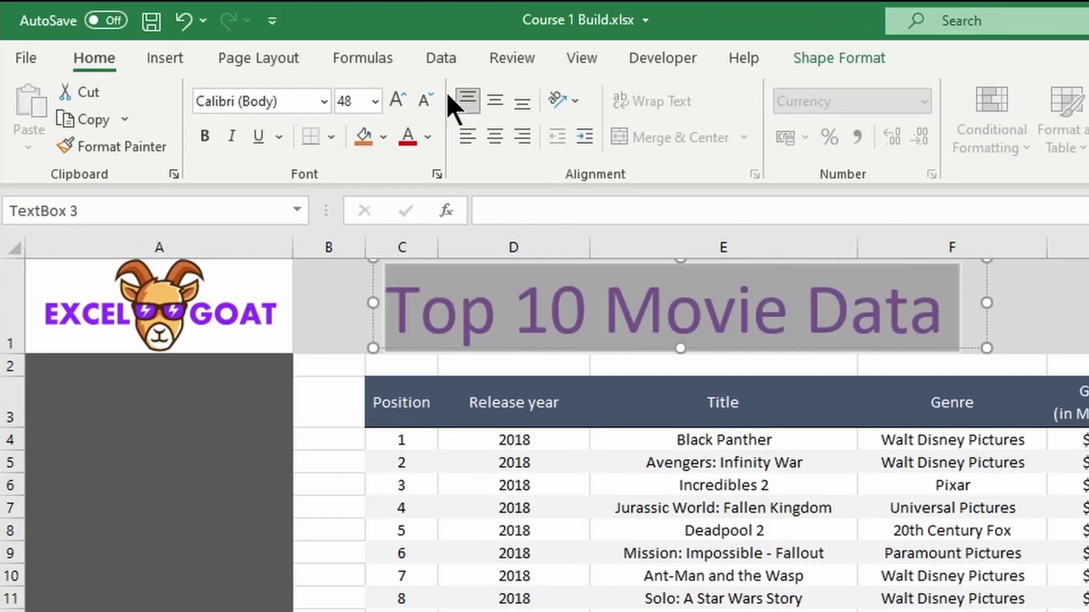
click(426, 101)
click(423, 98)
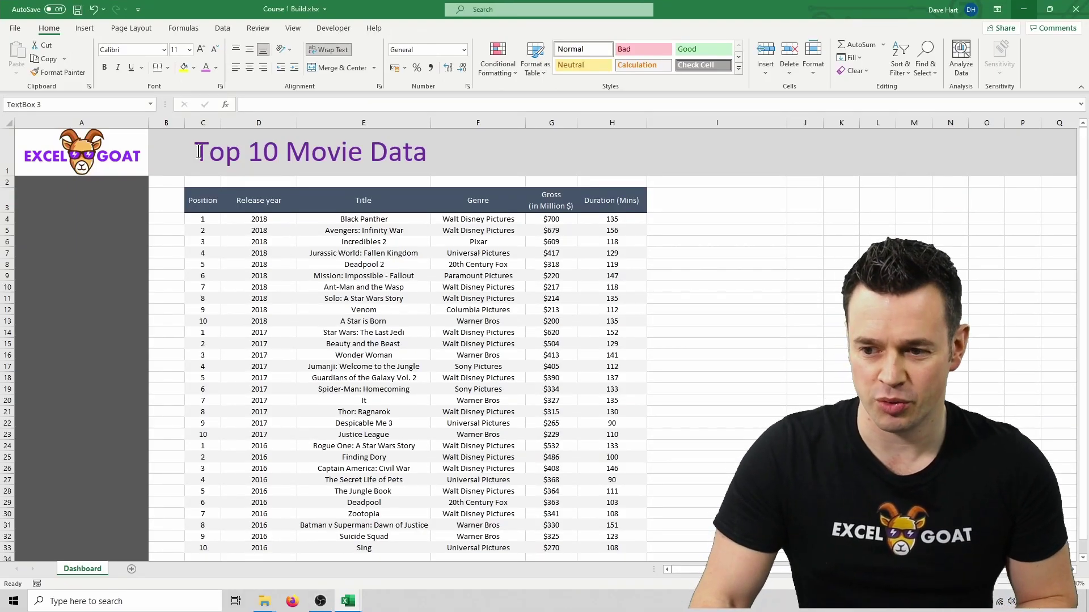
- Recolour the title text to the custom lighter purple #A974DE
drag(192, 150, 448, 141)
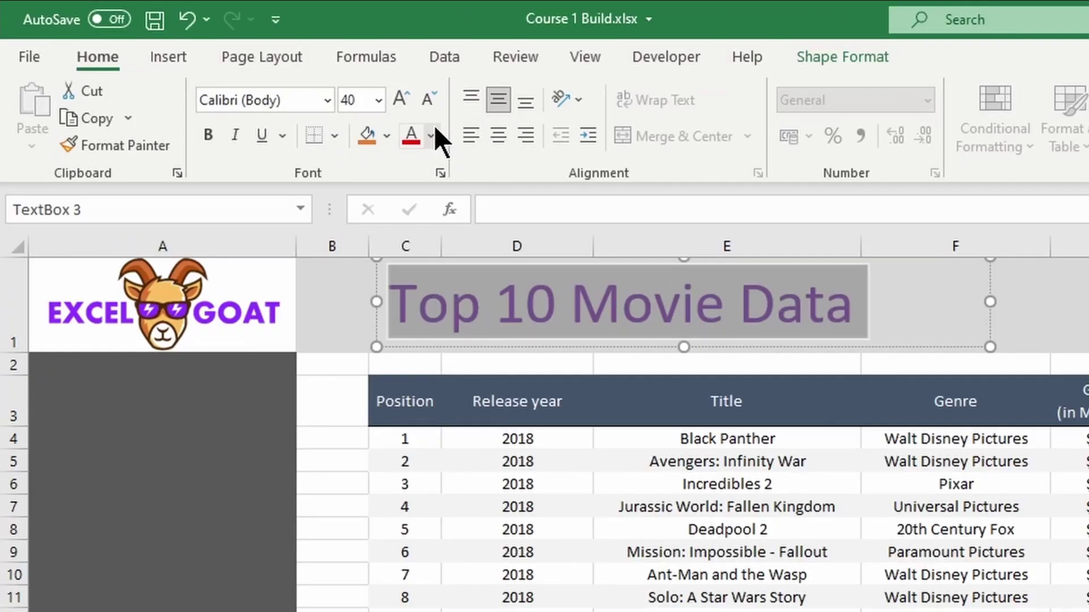
click(216, 68)
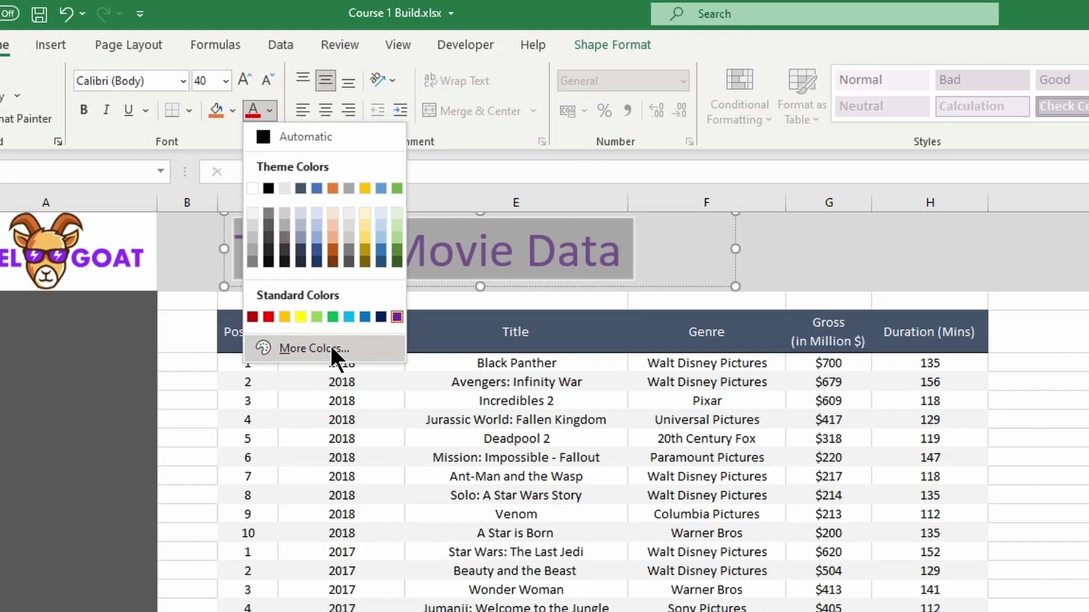
click(493, 421)
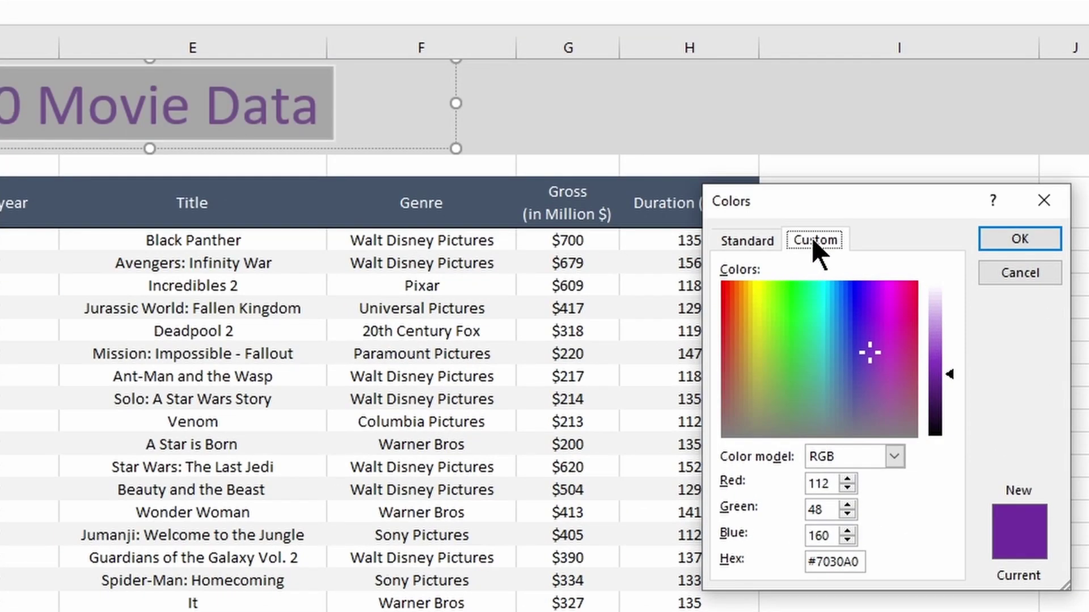
mouse_move(869, 355)
mouse_down()
mouse_move(801, 311)
mouse_move(761, 369)
mouse_move(867, 341)
mouse_up()
click(937, 336)
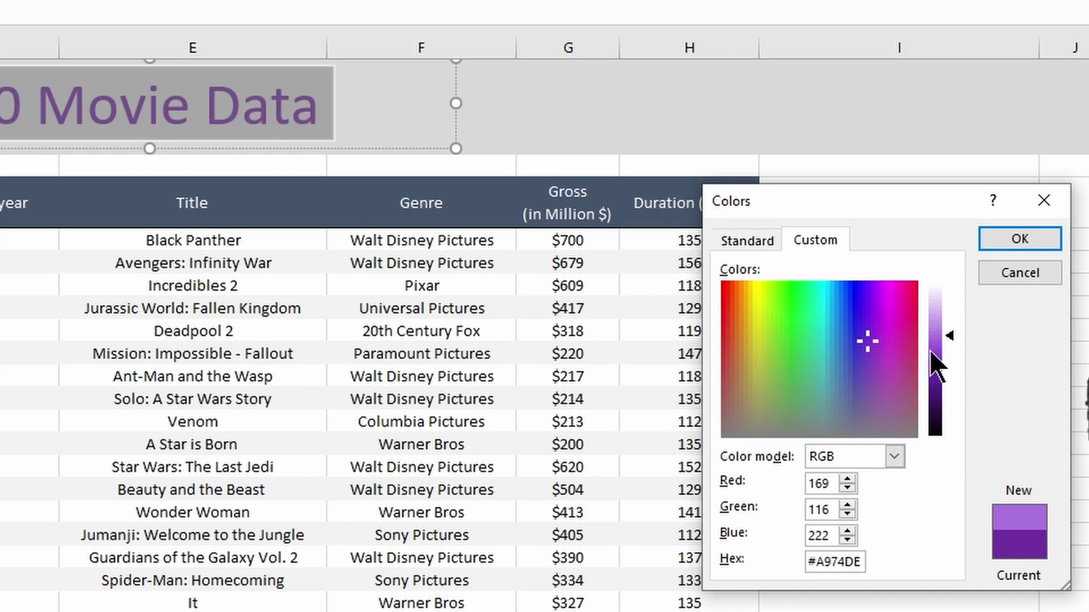
click(1029, 238)
click(935, 323)
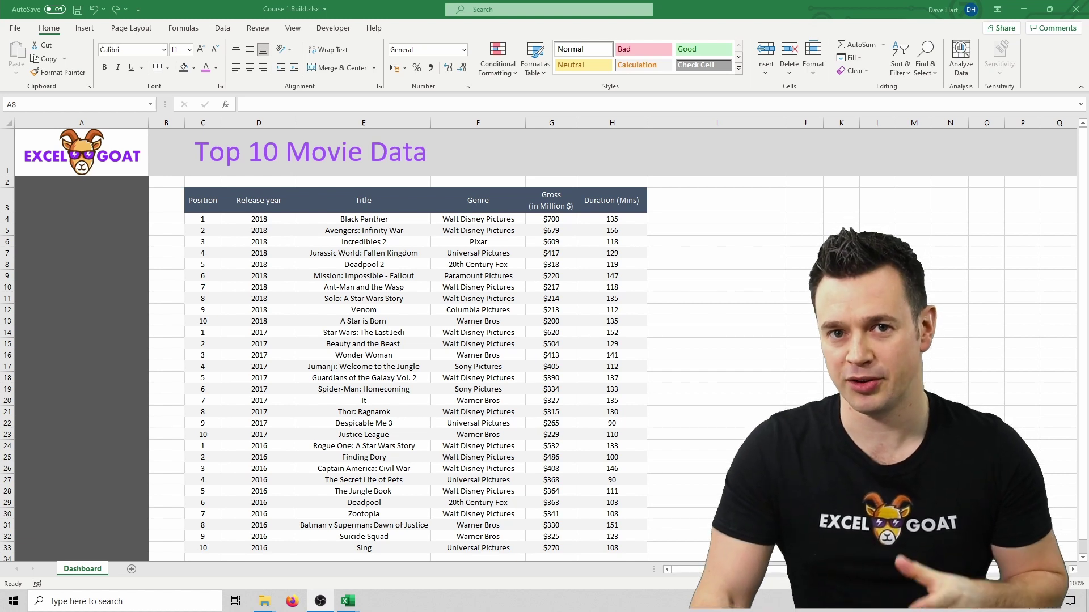
- Change the dashboard logo picture to MainLogo.png
click(101, 144)
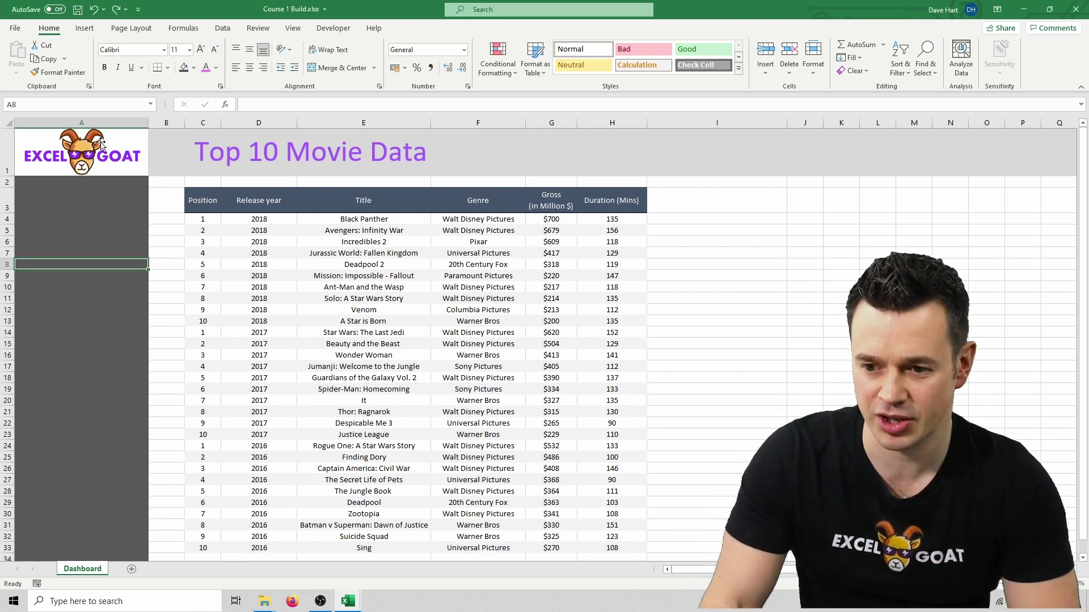
right_click(78, 160)
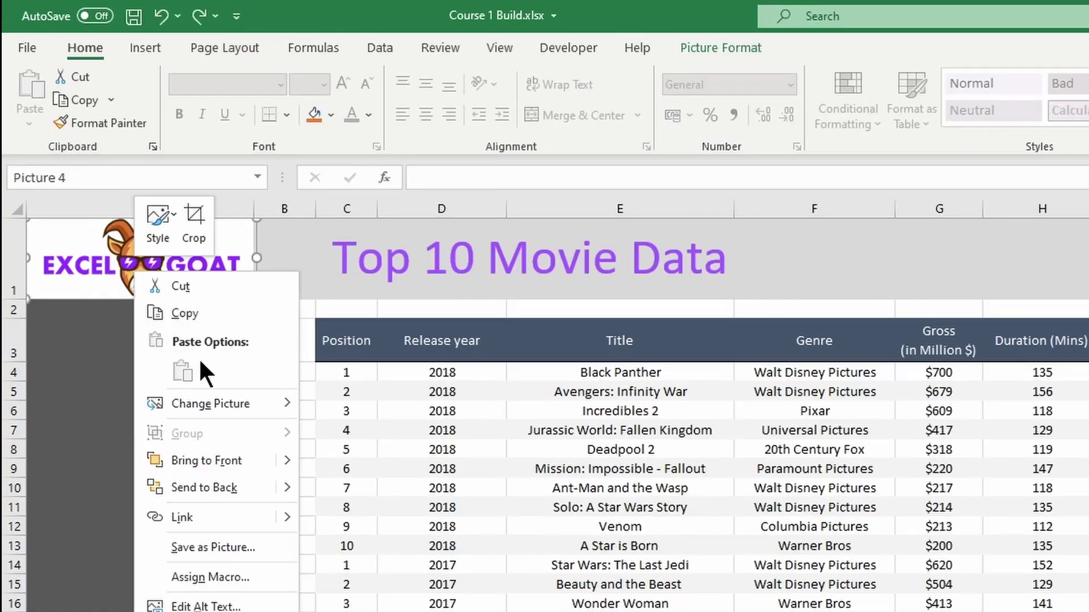
mouse_move(148, 240)
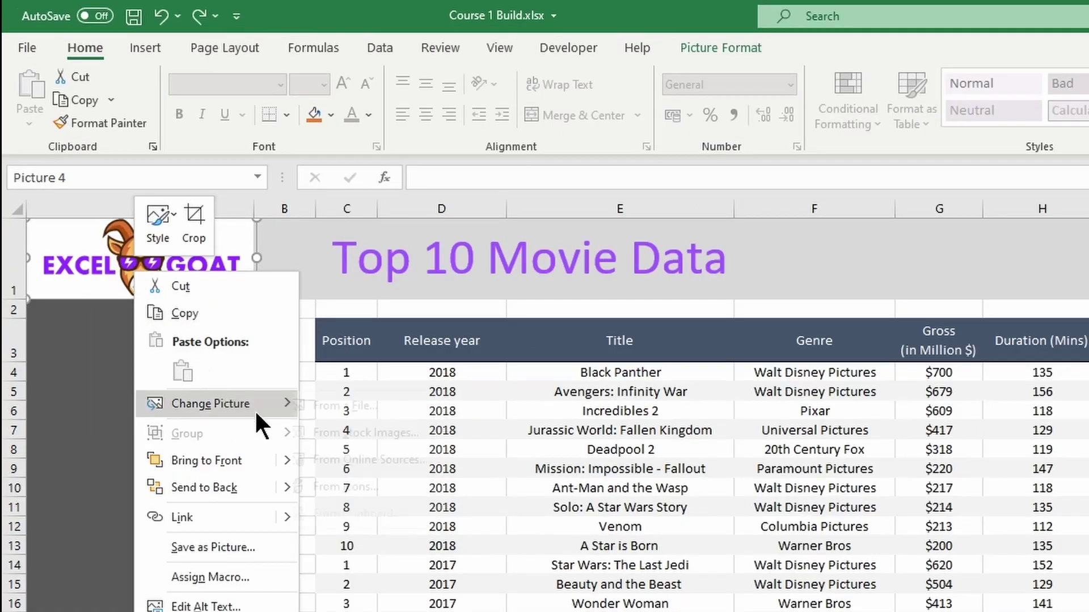
click(384, 400)
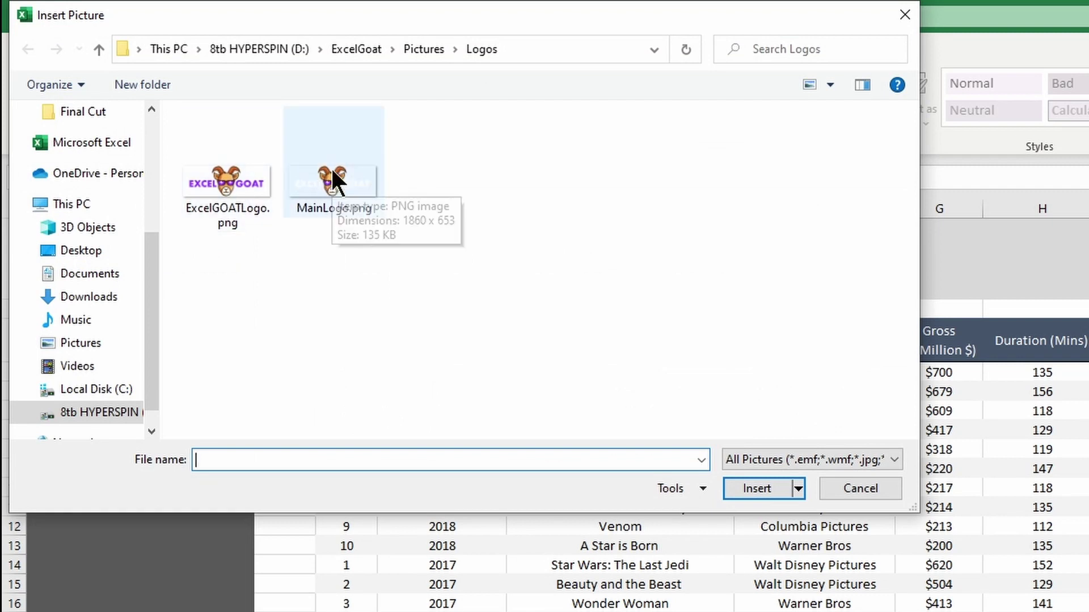
double_click(333, 180)
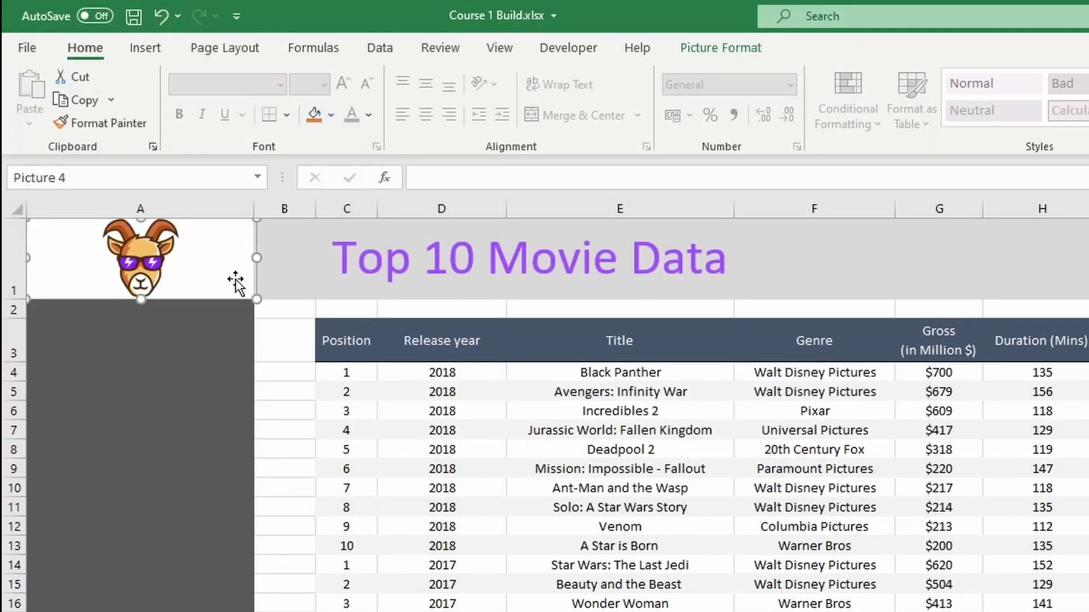
click(153, 423)
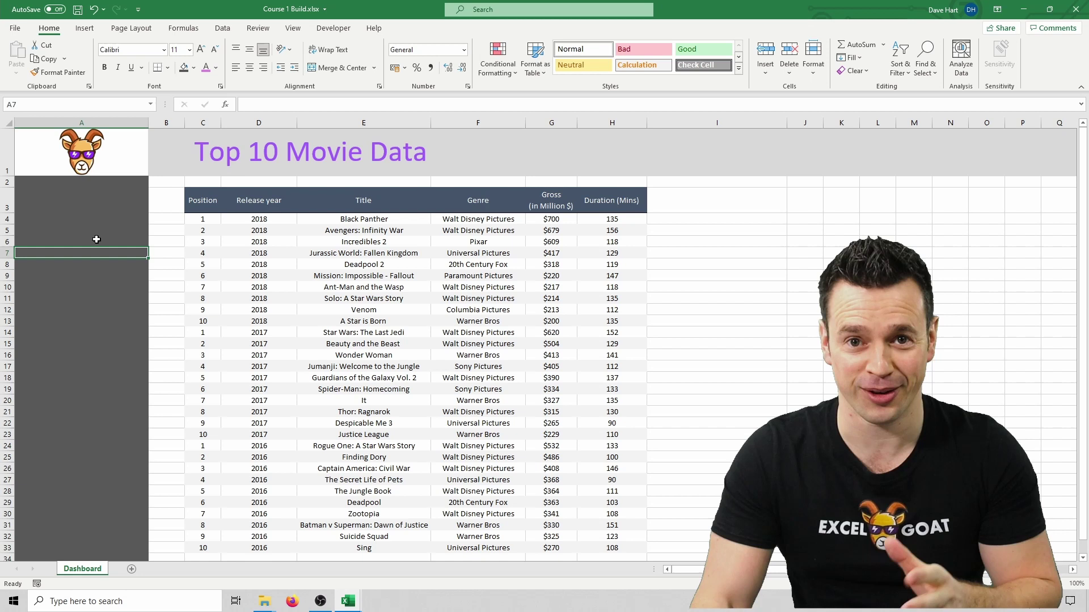
- Fill cells A1:A4 behind the logo with the sidebar's dark grey theme colour
drag(111, 220, 129, 91)
click(193, 68)
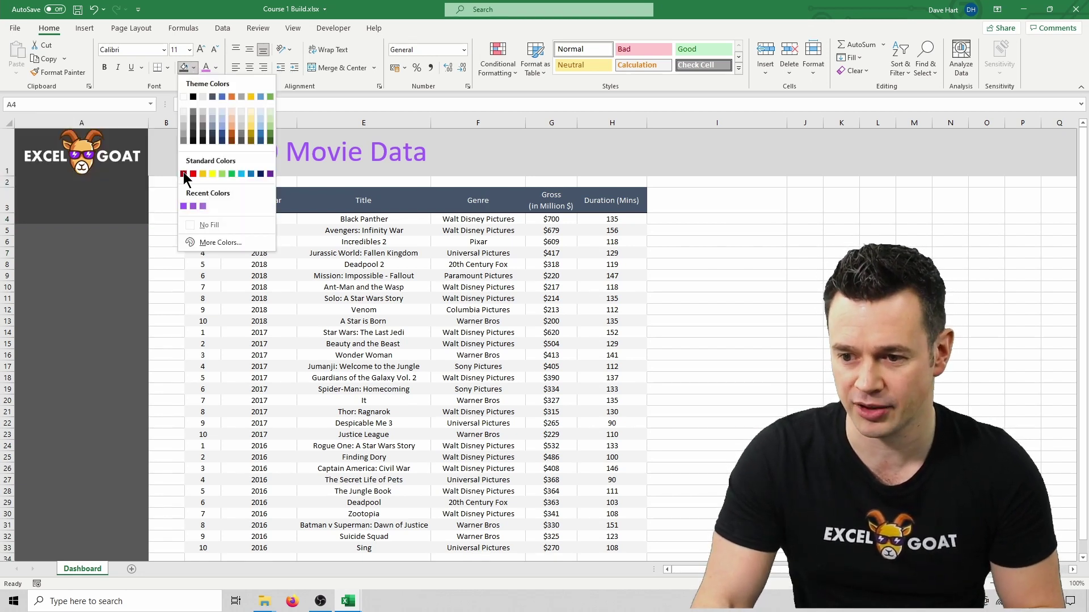
click(197, 126)
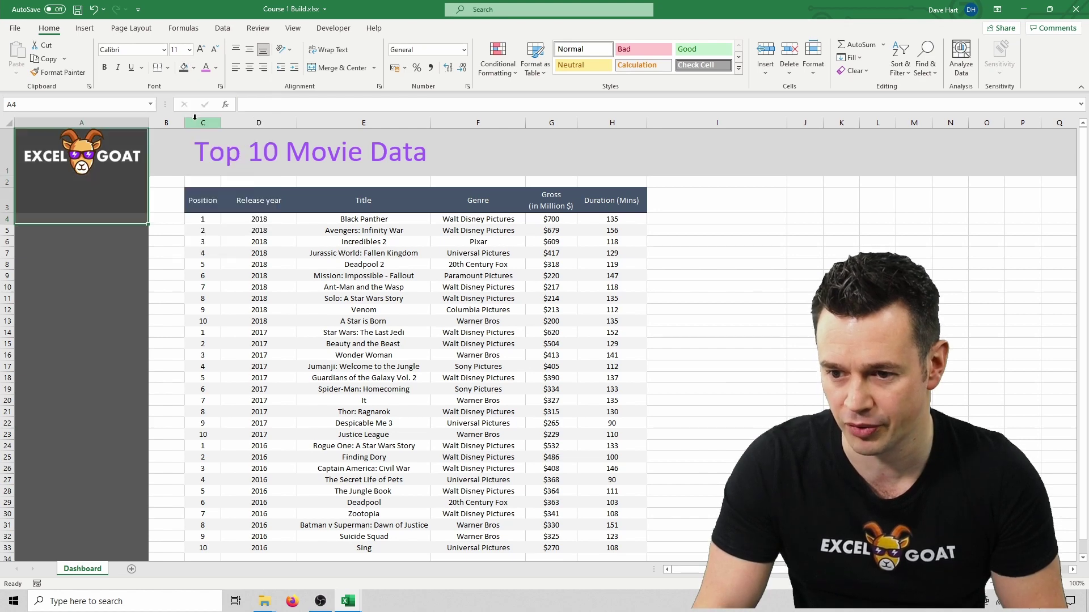
drag(127, 310, 127, 295)
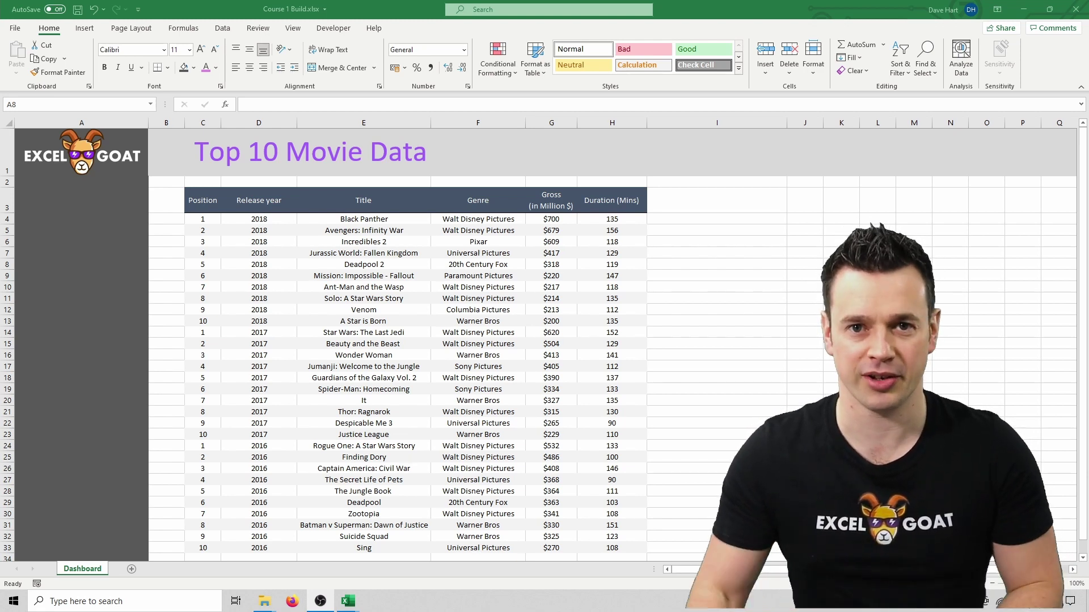
- Reduce the EXCEL GOAT logo's width to 5.2 cm
click(96, 159)
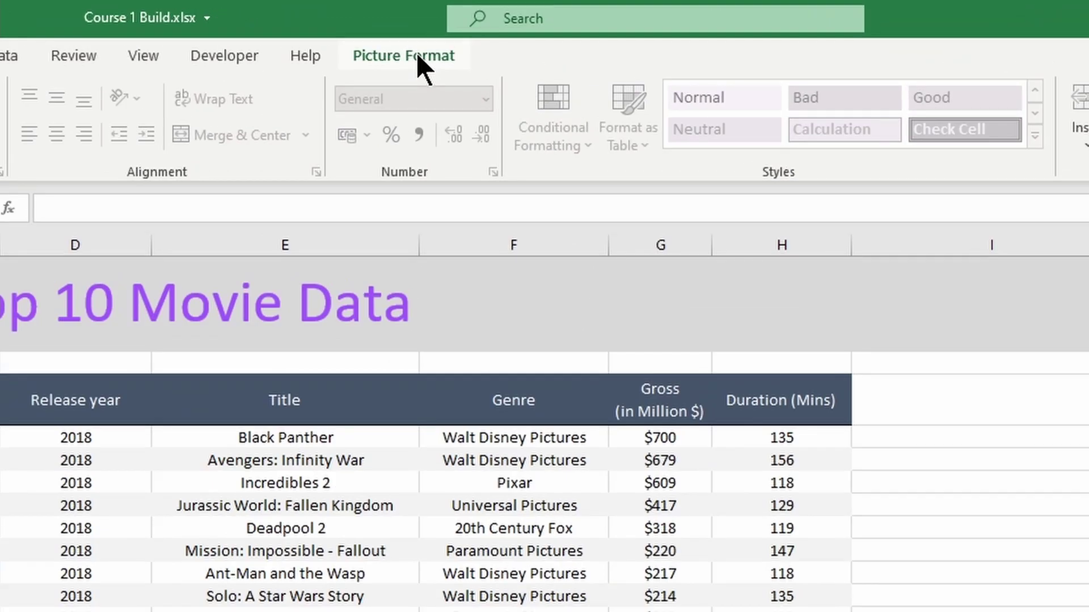
click(430, 29)
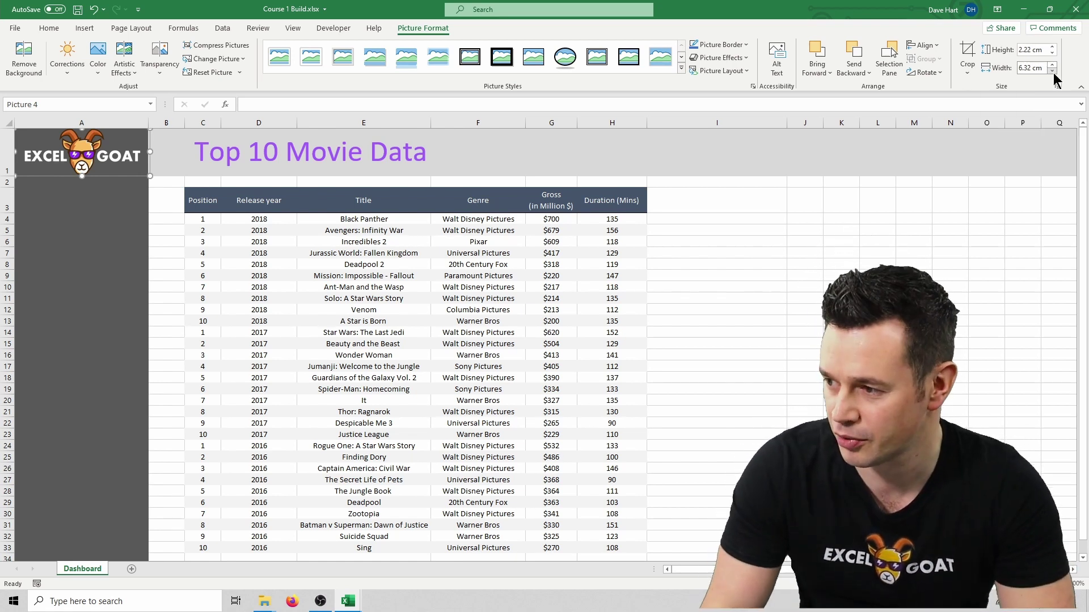
click(1052, 71)
click(1053, 71)
click(1052, 71)
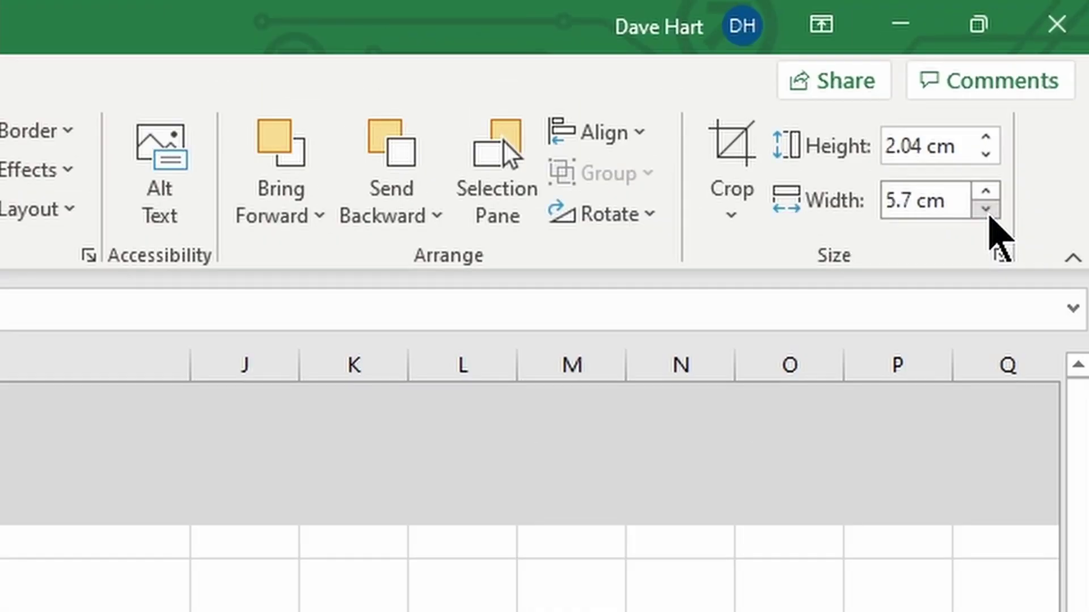
click(1053, 71)
click(987, 211)
click(986, 211)
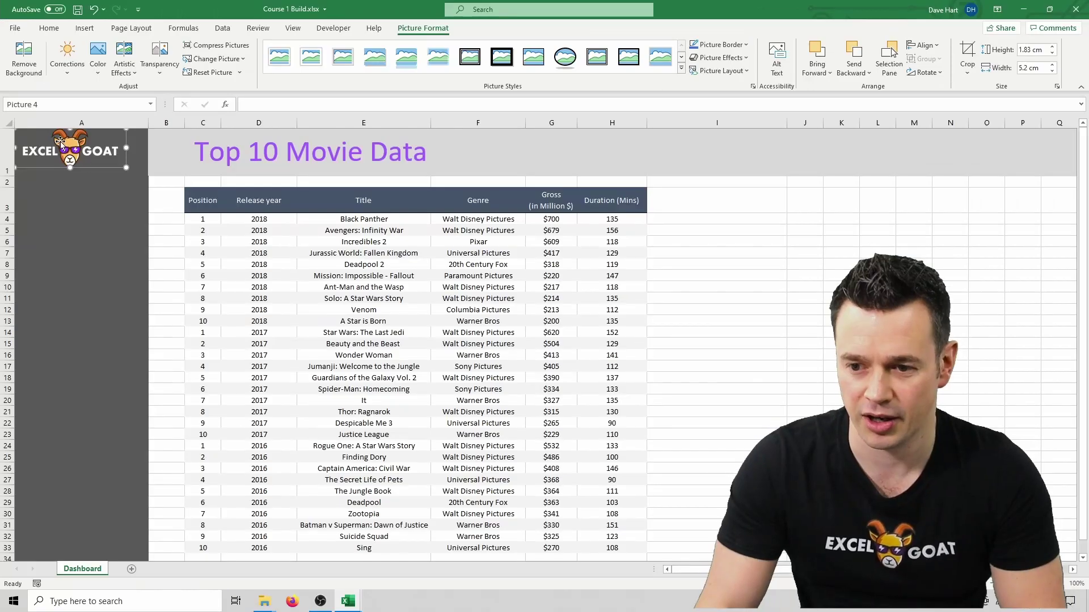
- Nudge the resized logo into its centred position at the top of the sidebar
drag(91, 155, 94, 155)
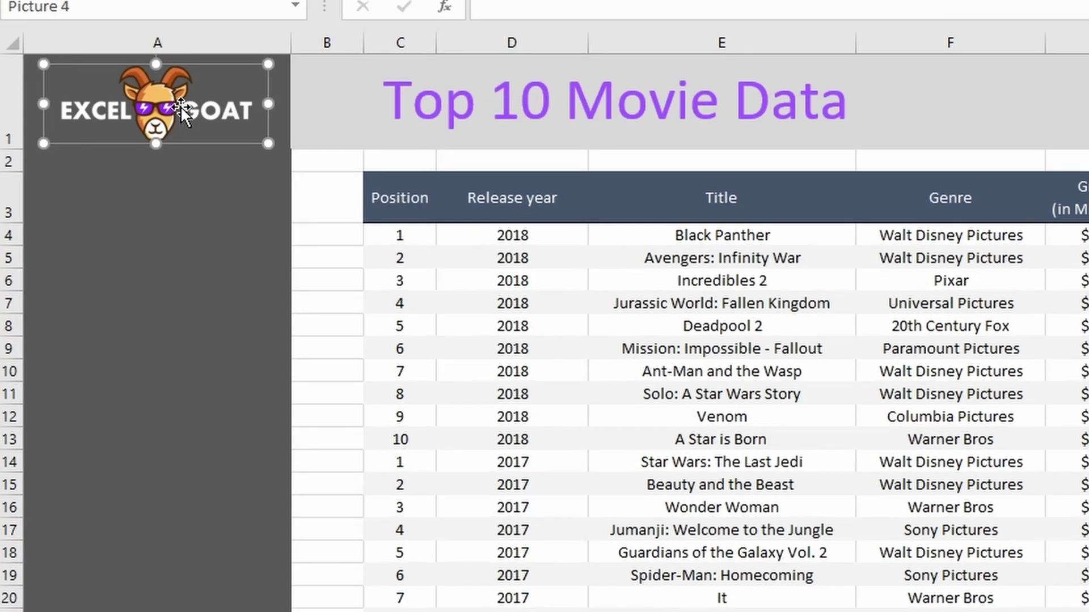
drag(180, 107, 180, 107)
click(224, 403)
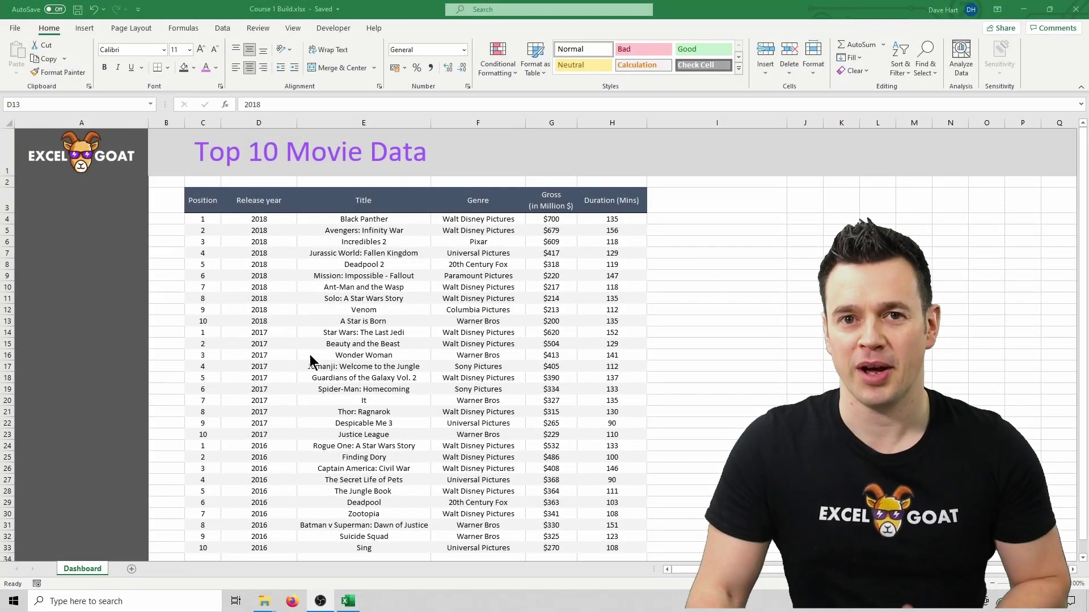
- Turn on Filter from header cell C3 so every movie table column gets a dropdown
click(203, 205)
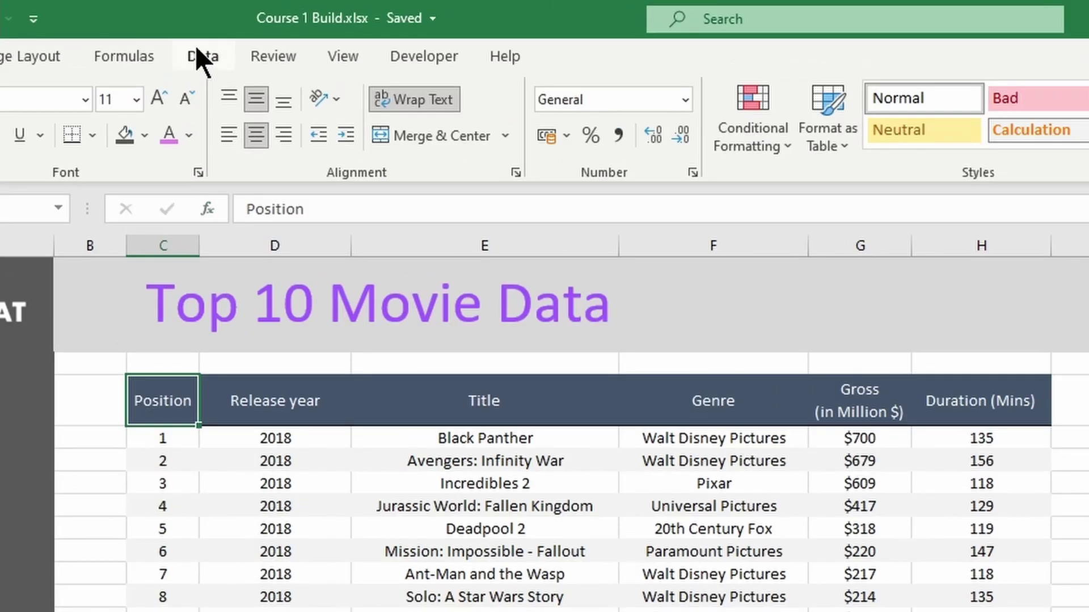
click(223, 28)
click(470, 60)
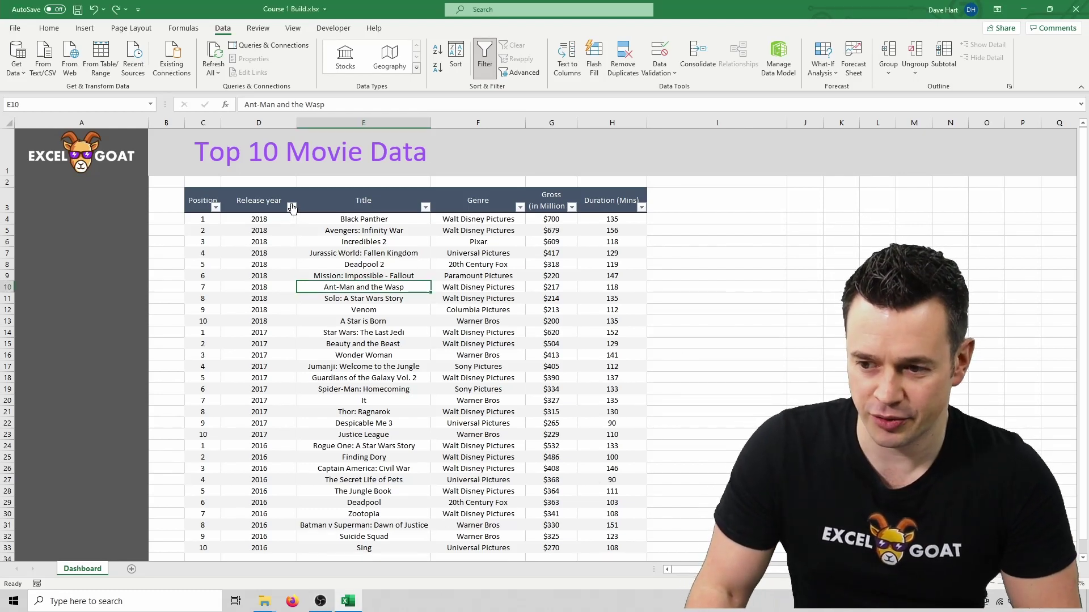
- Filter the Release year column to show only 2018
click(292, 206)
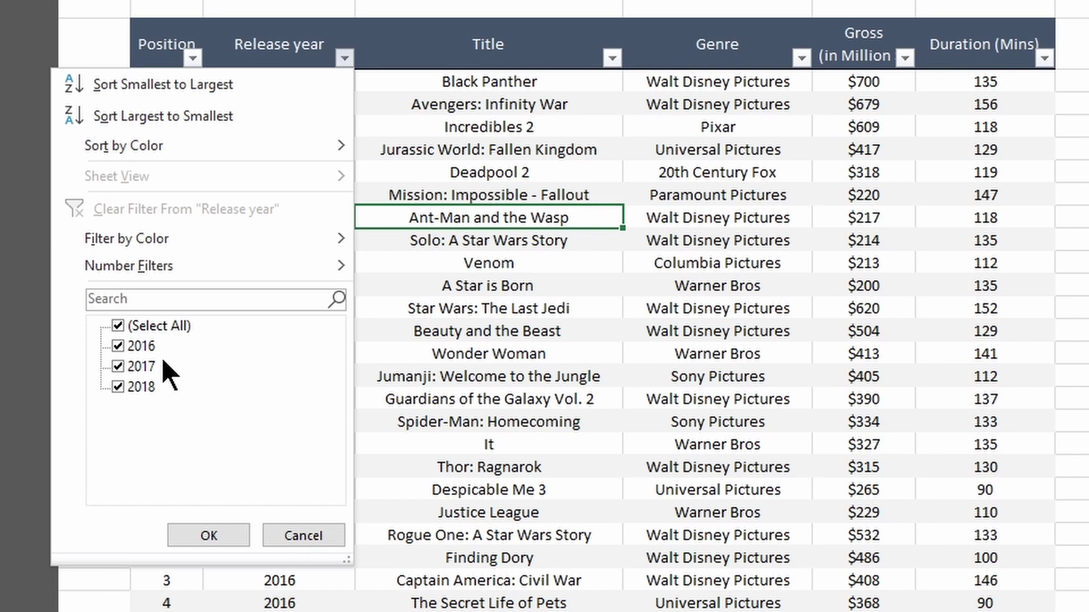
click(122, 331)
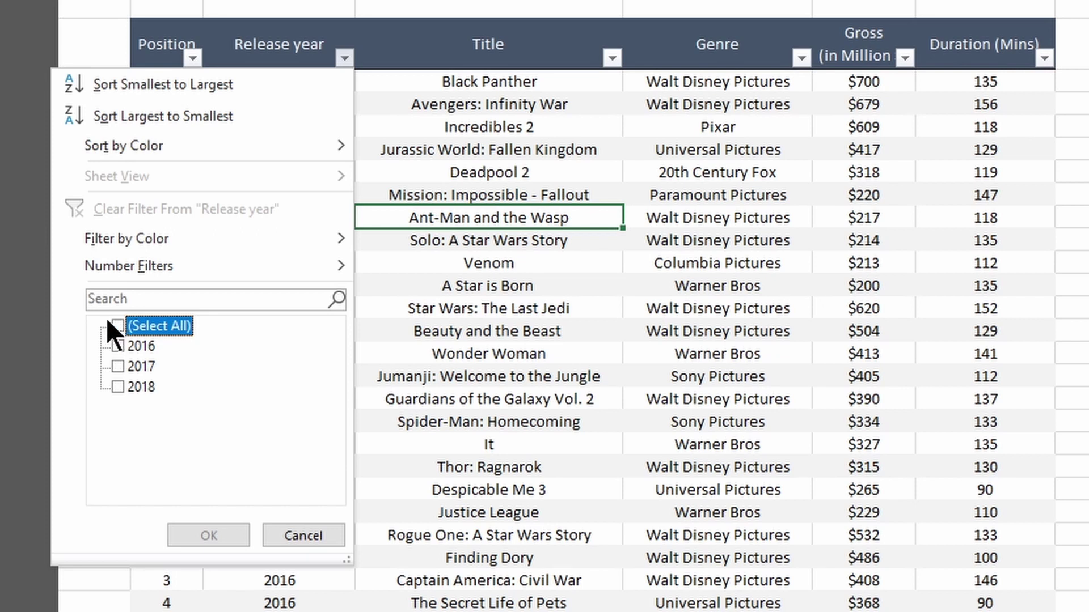
click(118, 329)
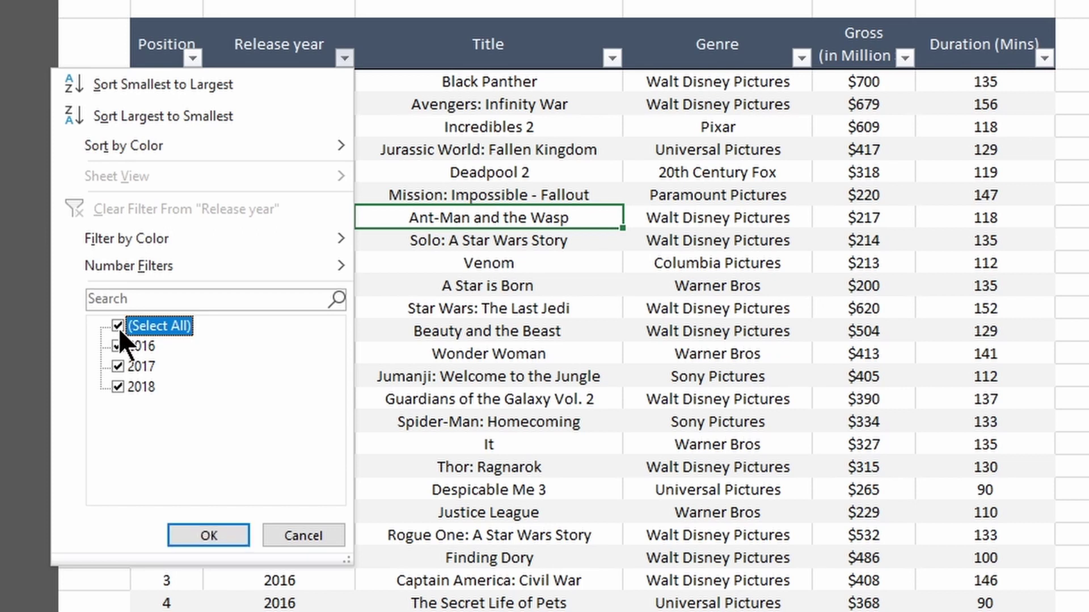
click(118, 326)
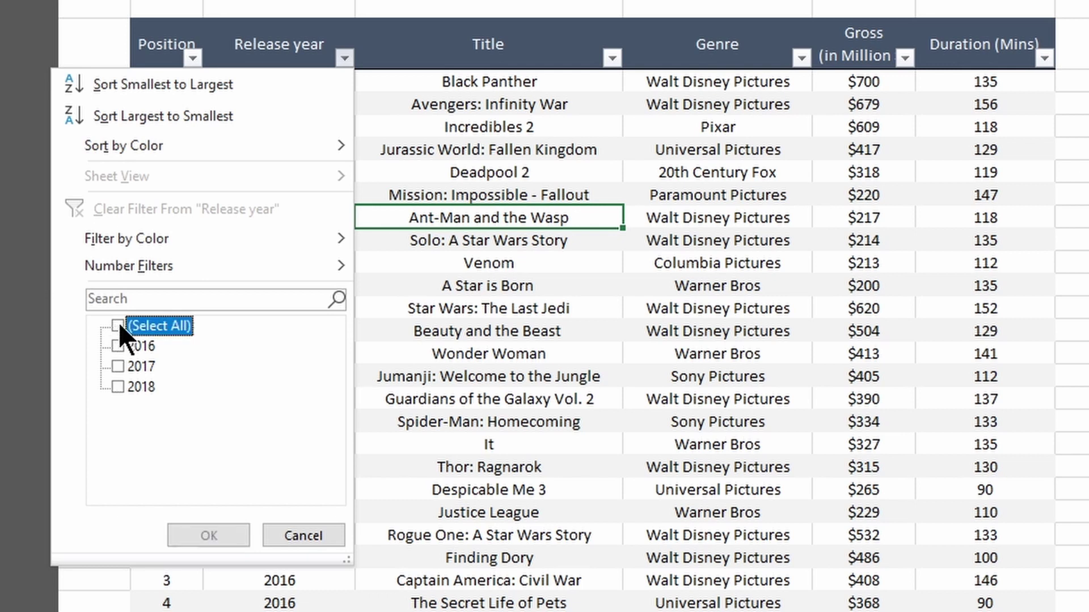
click(118, 386)
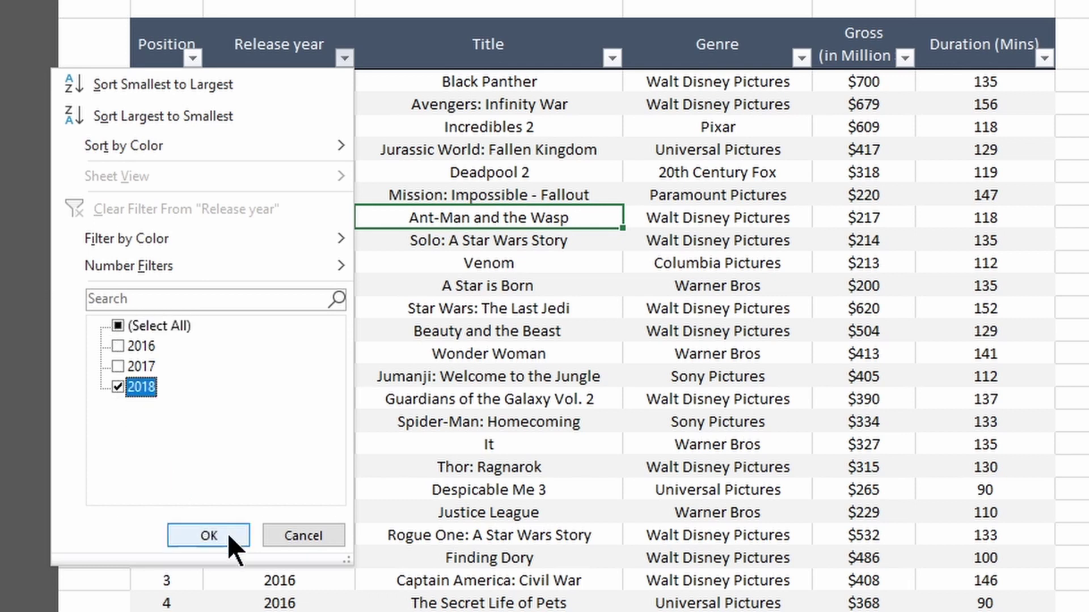
click(210, 536)
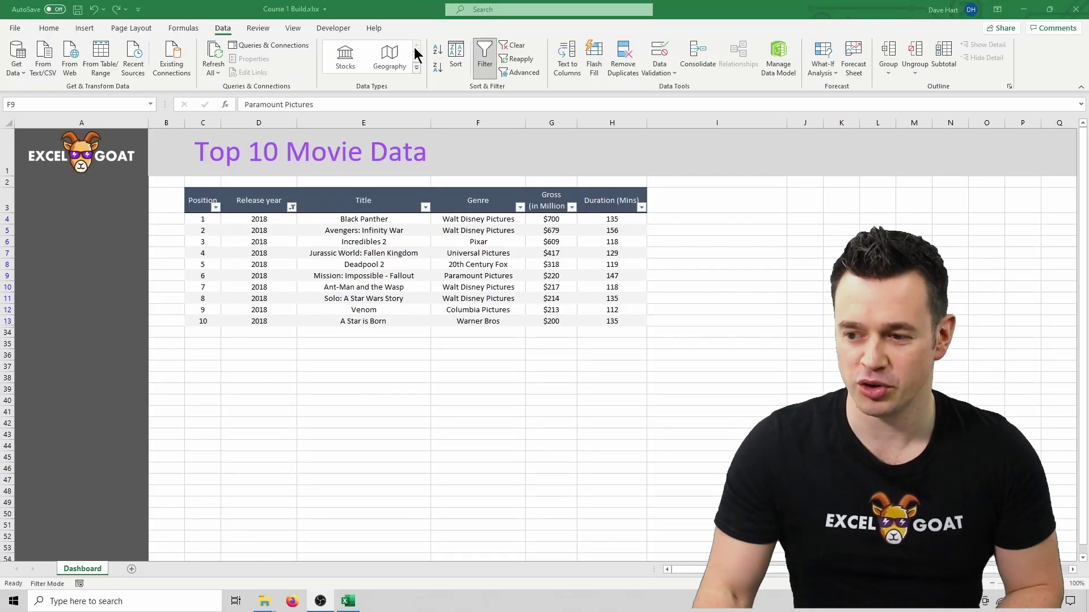
- Change header cell F3 from Genre to 'Studio'
click(486, 201)
text(Studio)
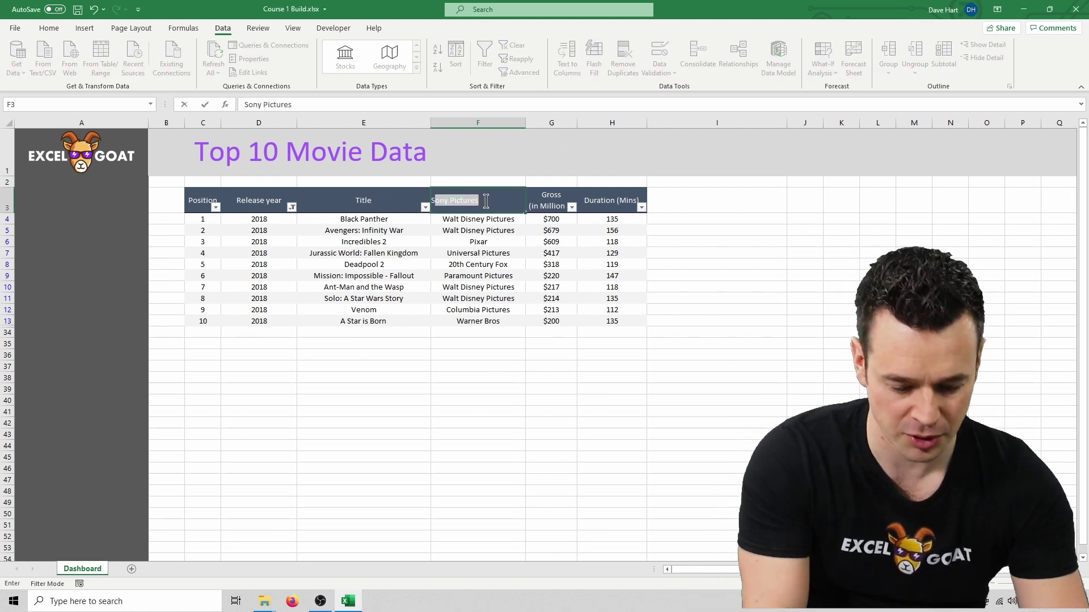
key(Return)
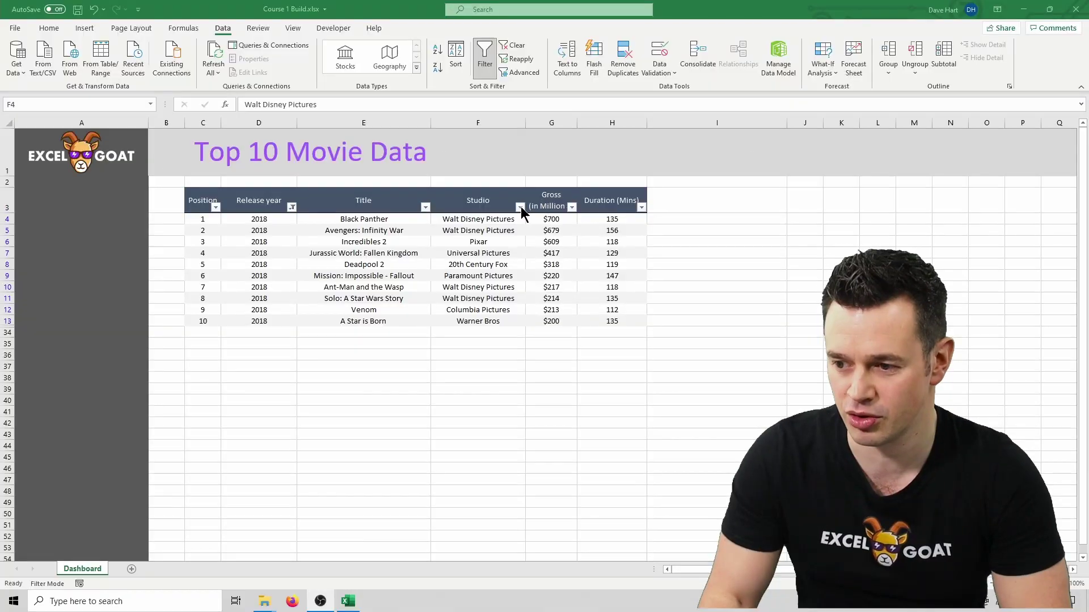
- Filter the Studio column to Walt Disney Pictures only
click(521, 206)
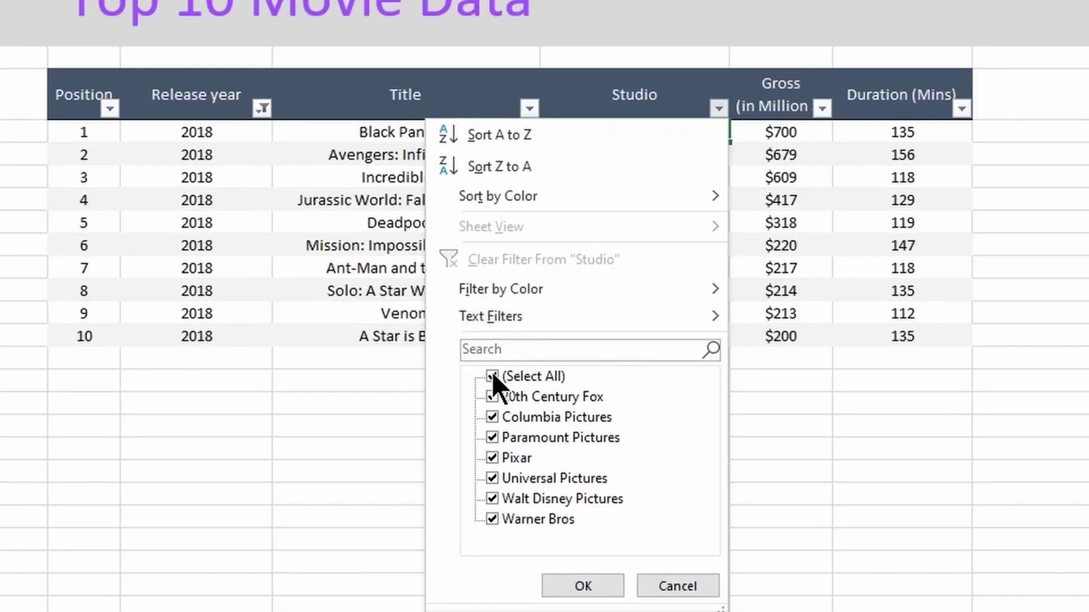
click(492, 374)
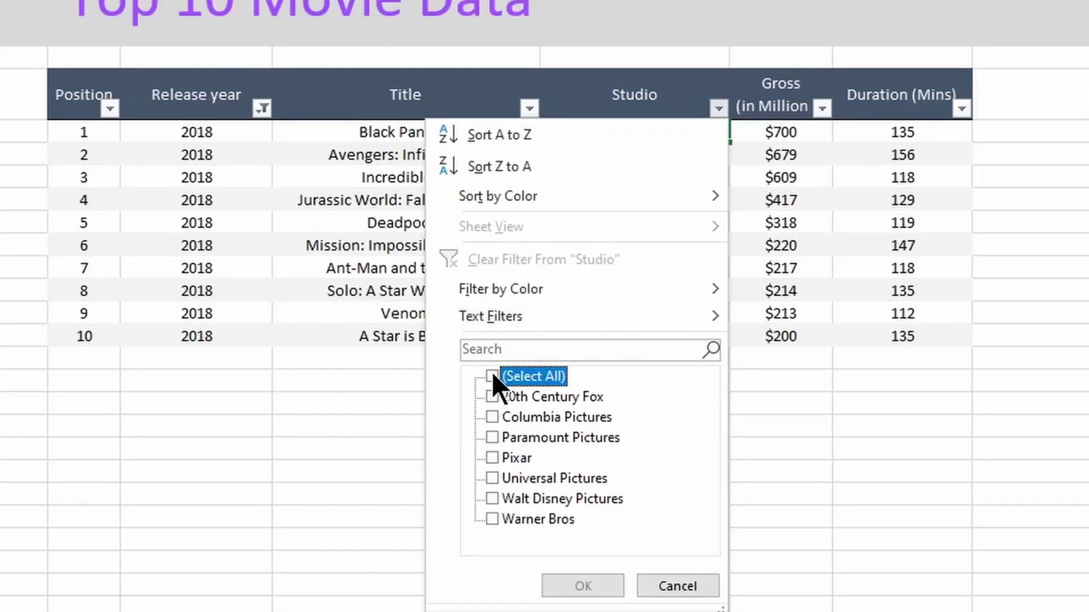
click(492, 499)
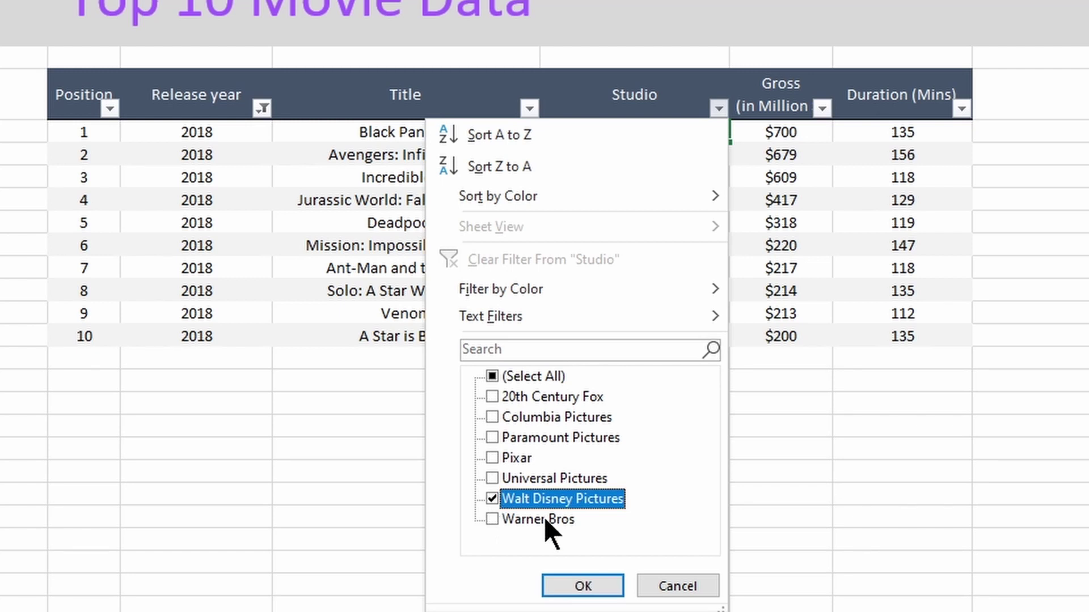
click(611, 581)
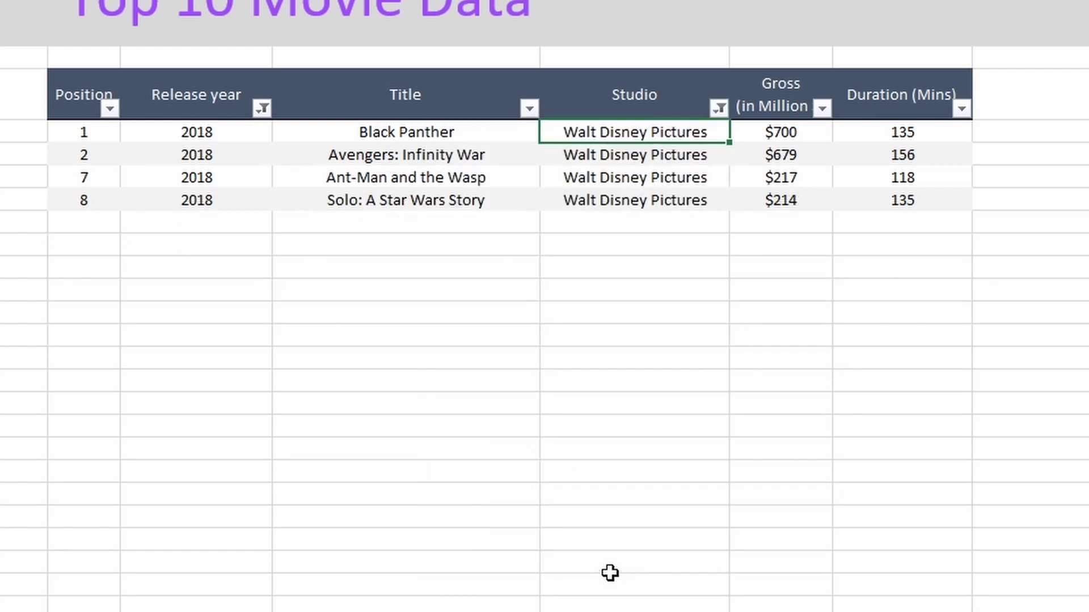